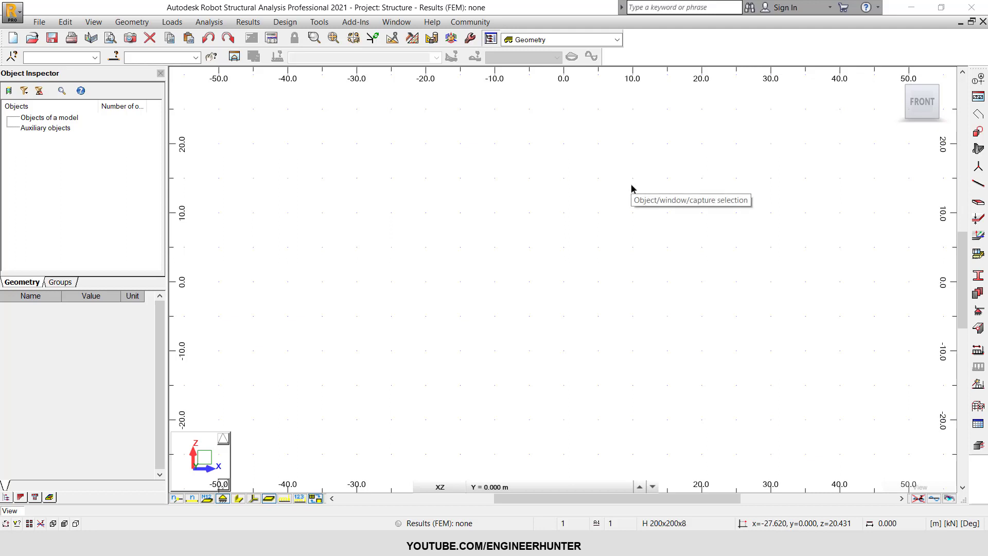
Open the list of bar sections and start defining a new section
click(979, 275)
drag(442, 72, 676, 163)
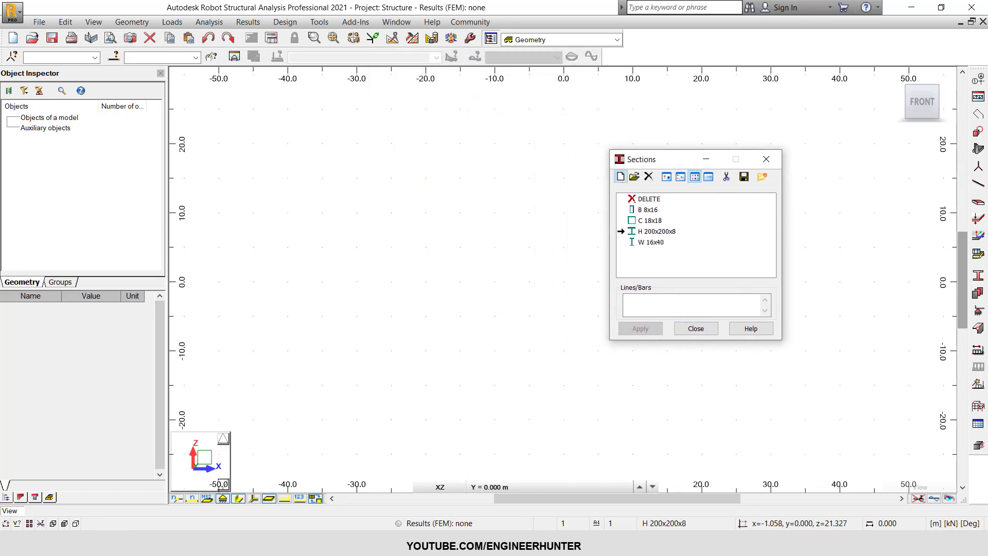
click(619, 176)
drag(751, 230, 637, 134)
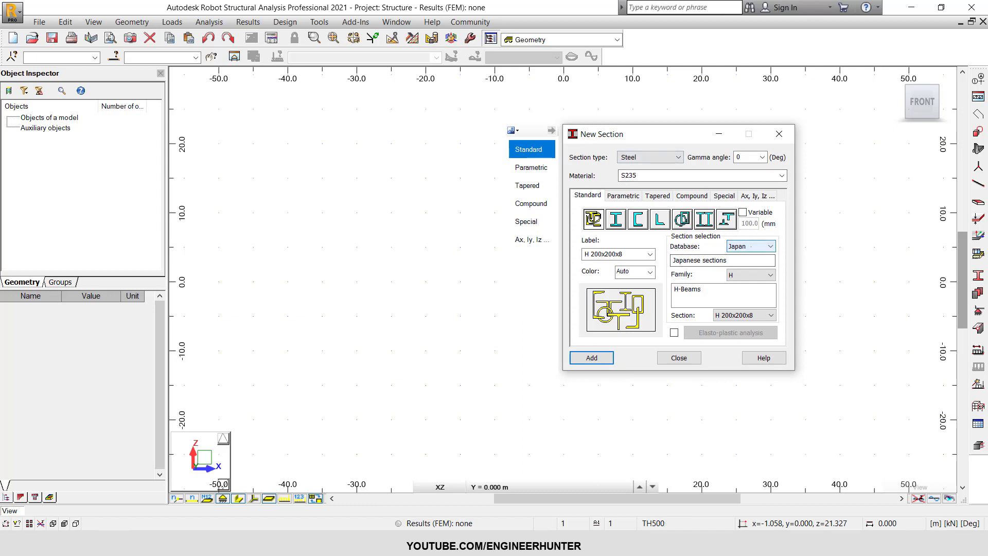
Choose the Japan section database and the H family for the new steel section
click(750, 246)
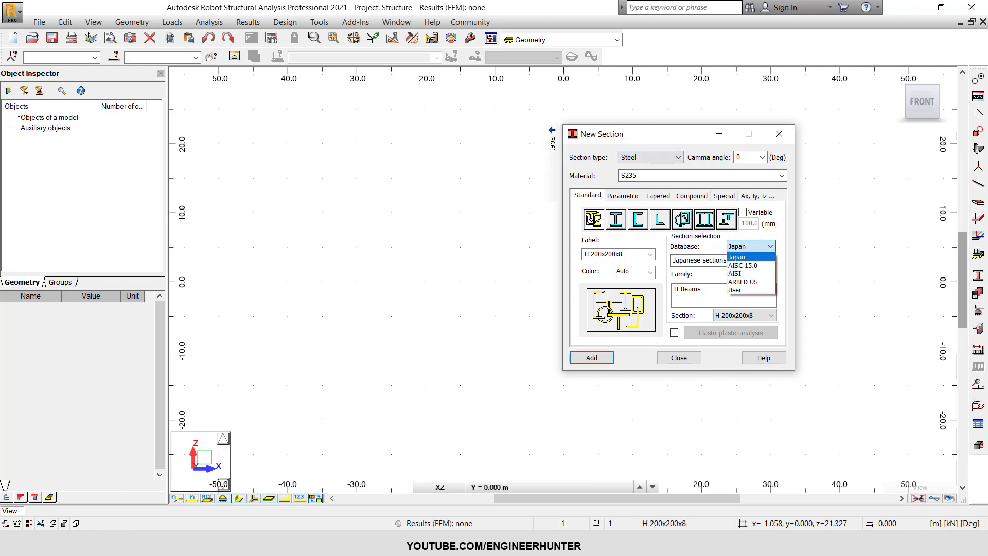
click(740, 258)
click(751, 274)
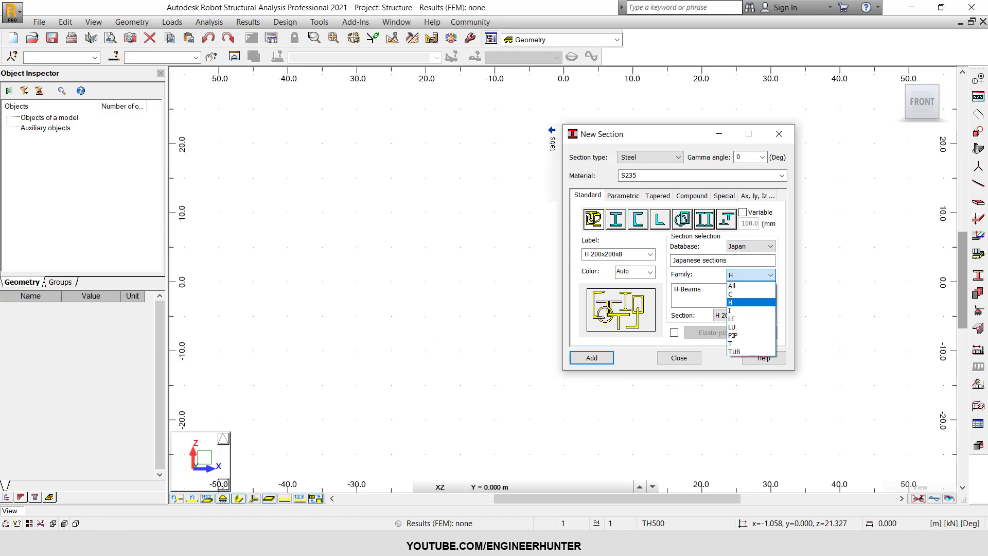
click(741, 302)
click(746, 315)
click(746, 315)
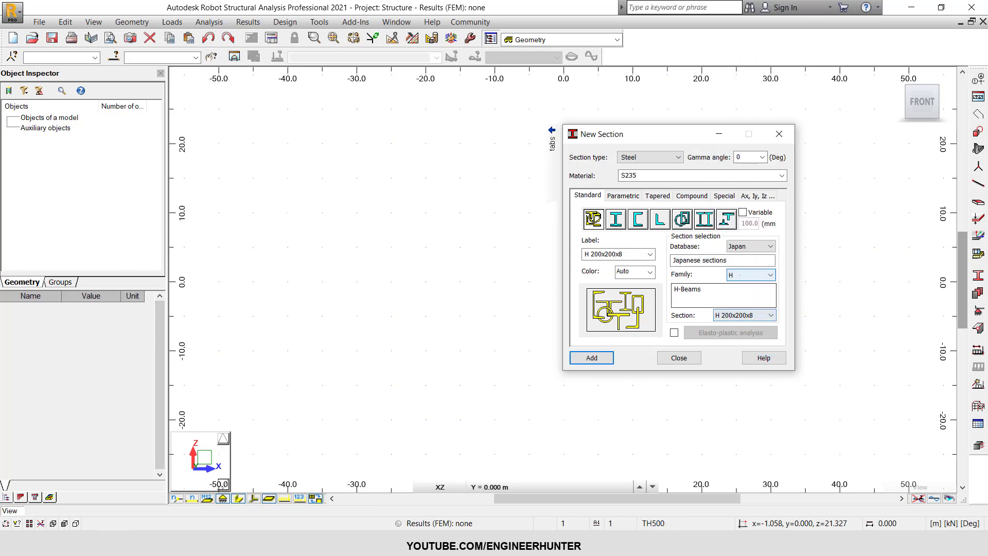
click(750, 275)
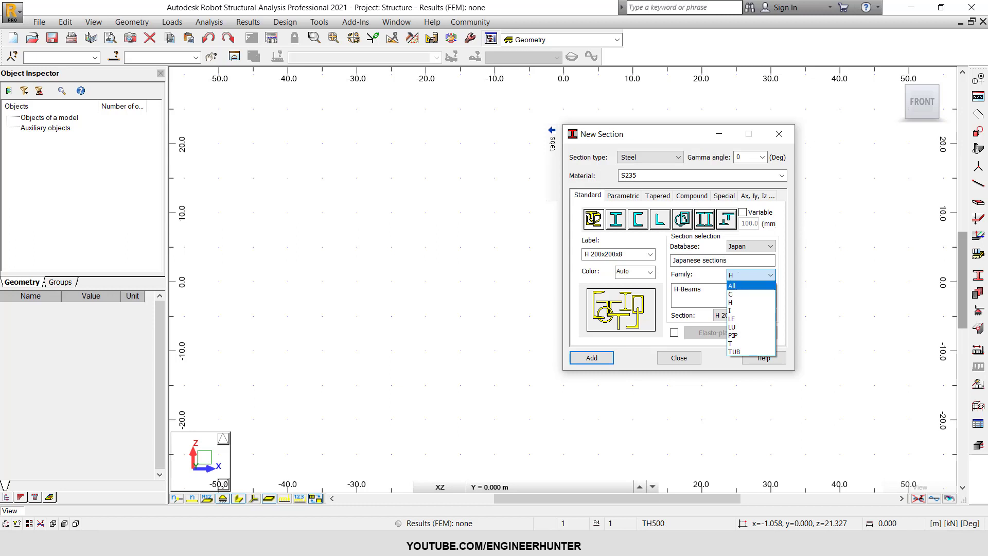
click(751, 275)
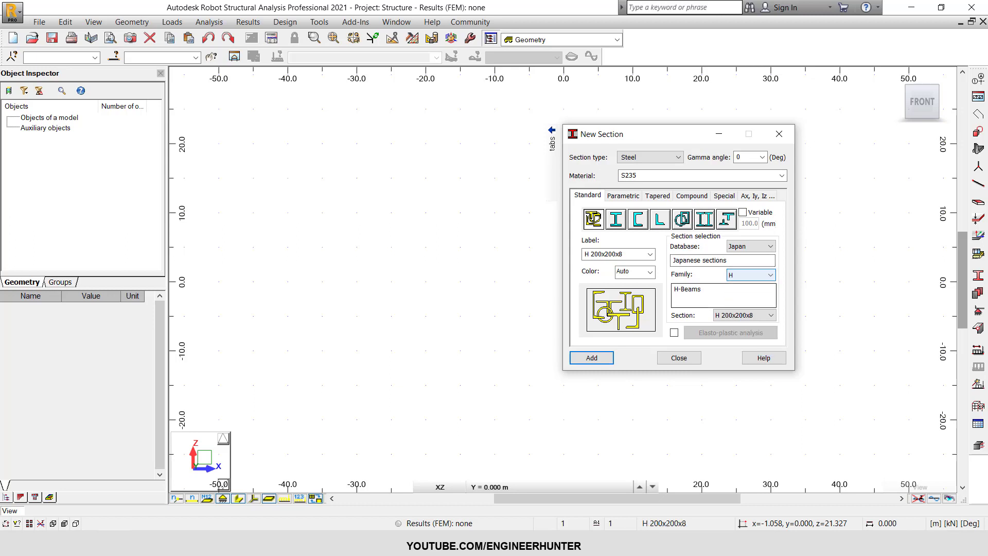
Browse the available H-beam sizes and select H 298x149x6 for the new section
click(771, 314)
scroll(754, 239, down, 9)
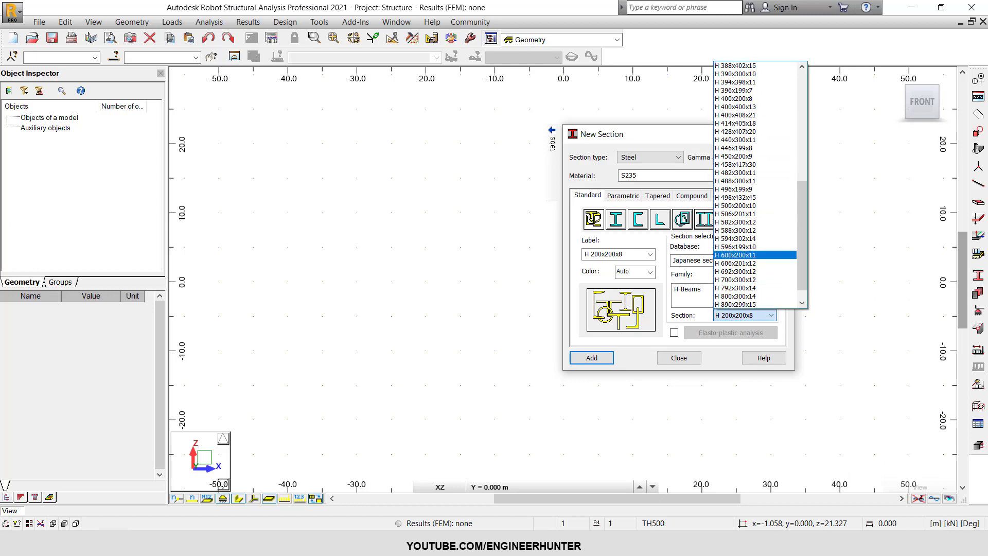
scroll(754, 186, down, 1)
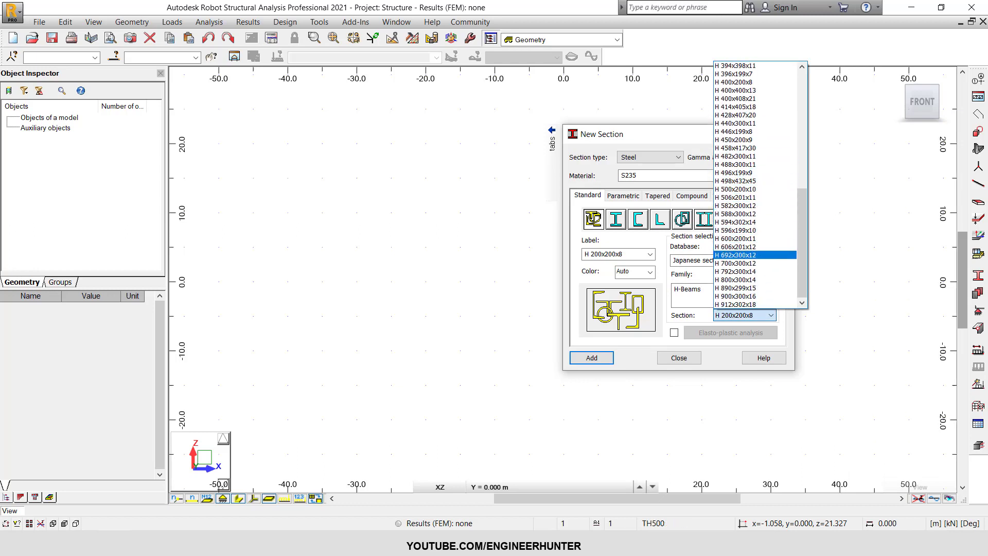
scroll(754, 269, up, 10)
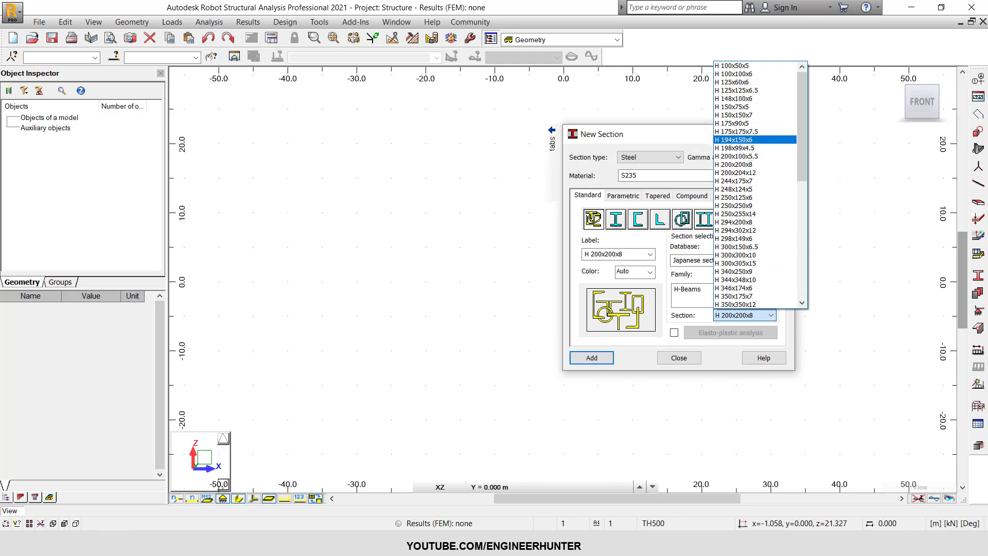
click(739, 238)
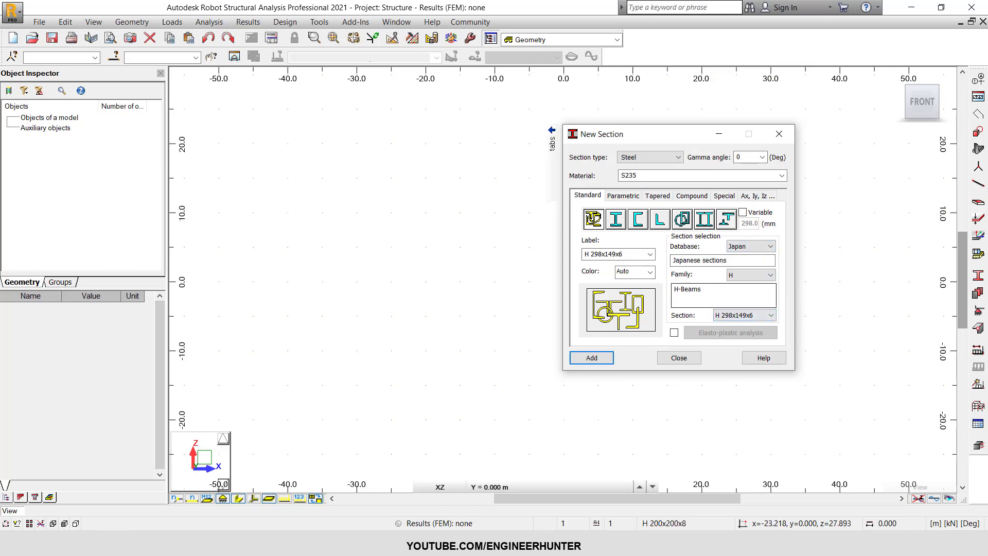
Open the Section Database editor and maximize its window
click(319, 22)
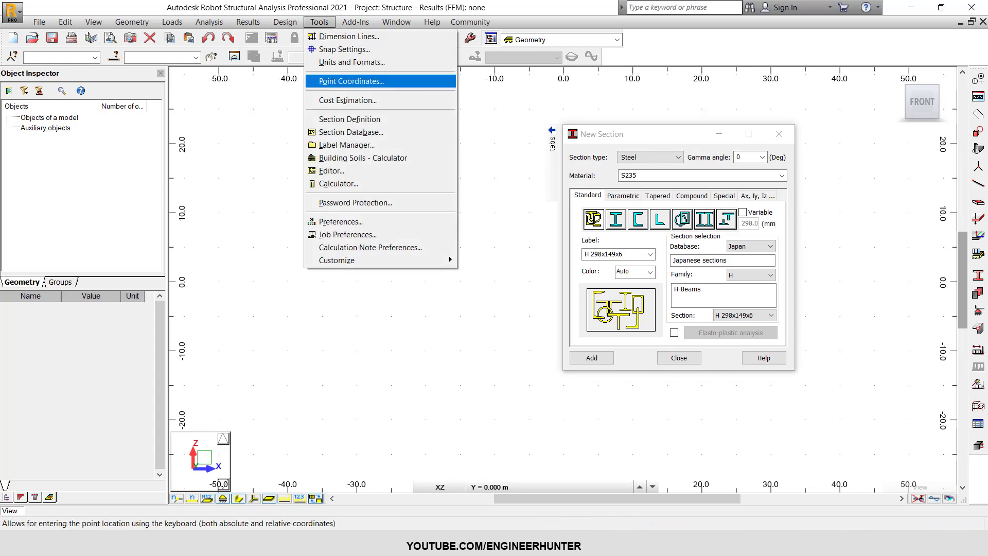
click(350, 132)
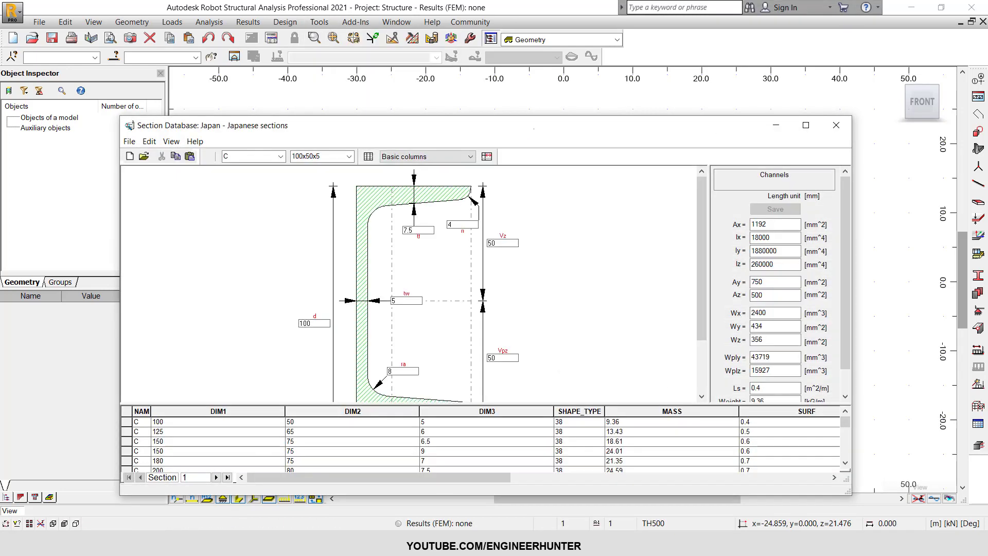
click(805, 125)
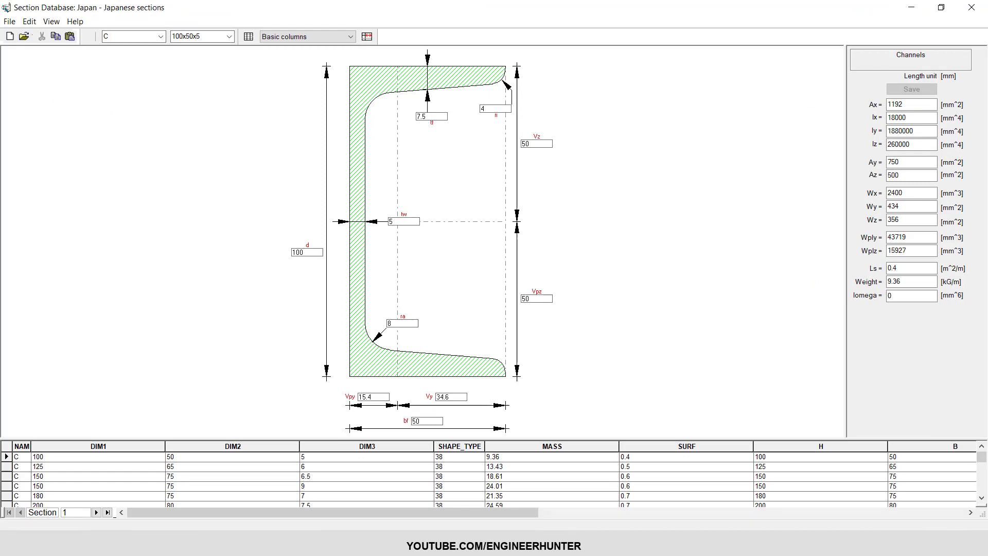
Look through the available section database files and open JapanPro.xml
click(23, 36)
scroll(521, 257, down, 6)
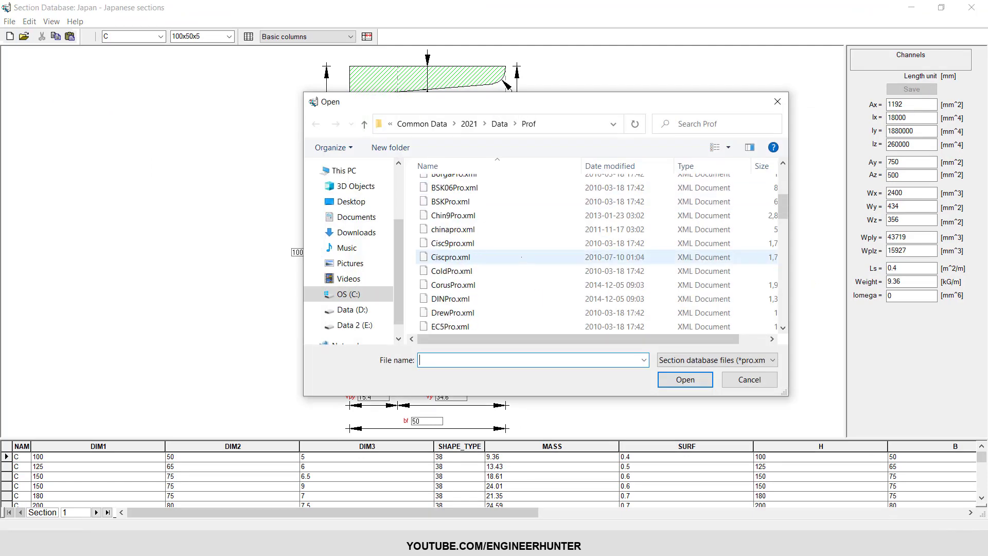
scroll(521, 257, down, 5)
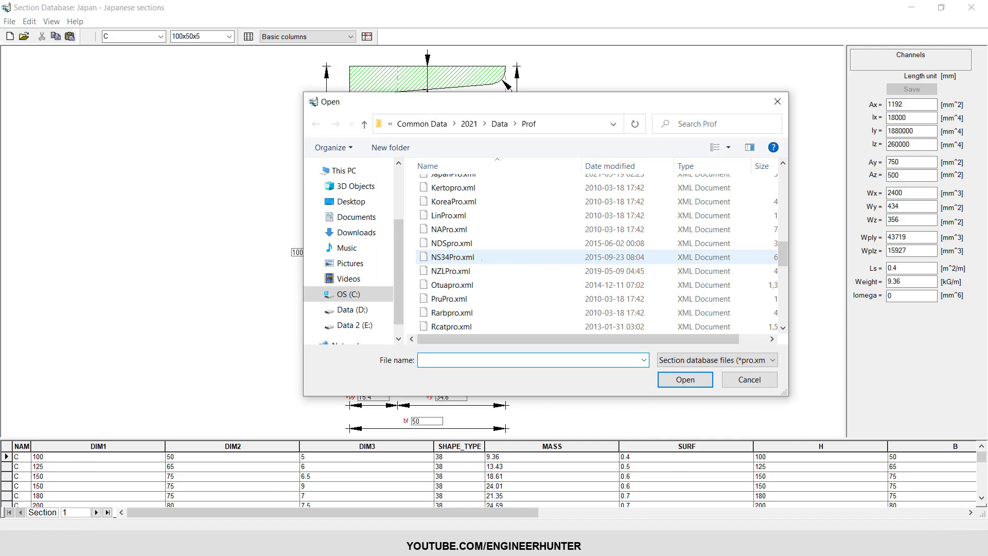
scroll(481, 259, down, 8)
scroll(480, 324, up, 7)
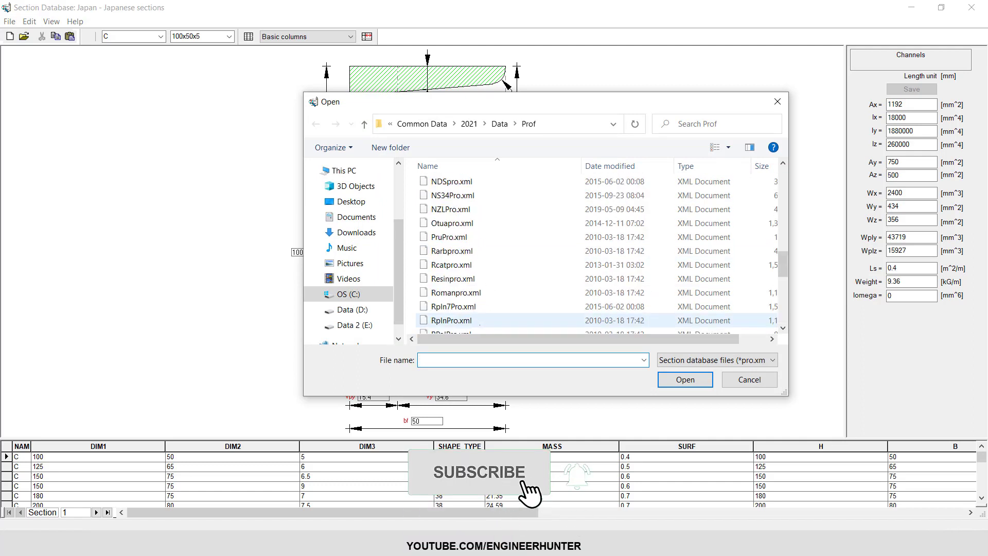
scroll(480, 323, up, 12)
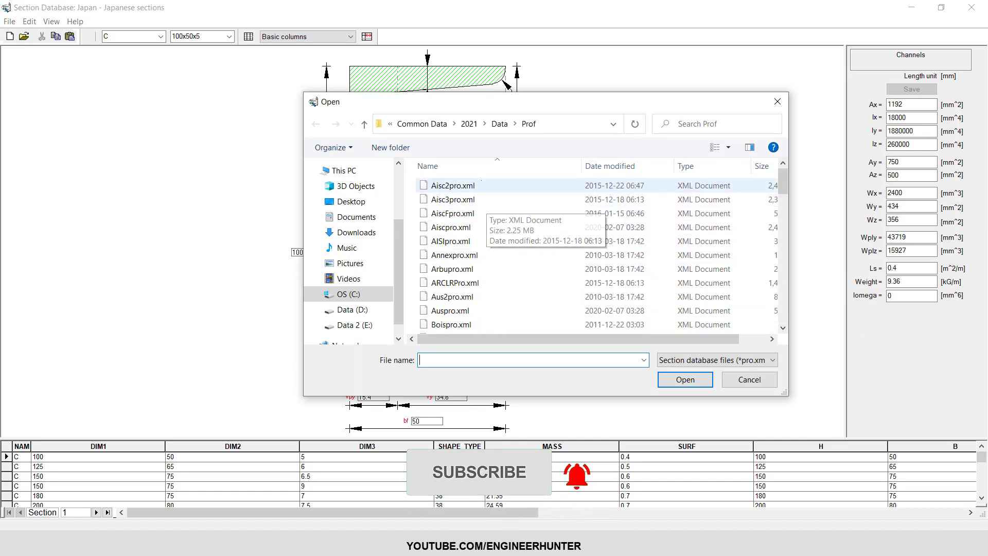
scroll(481, 181, down, 6)
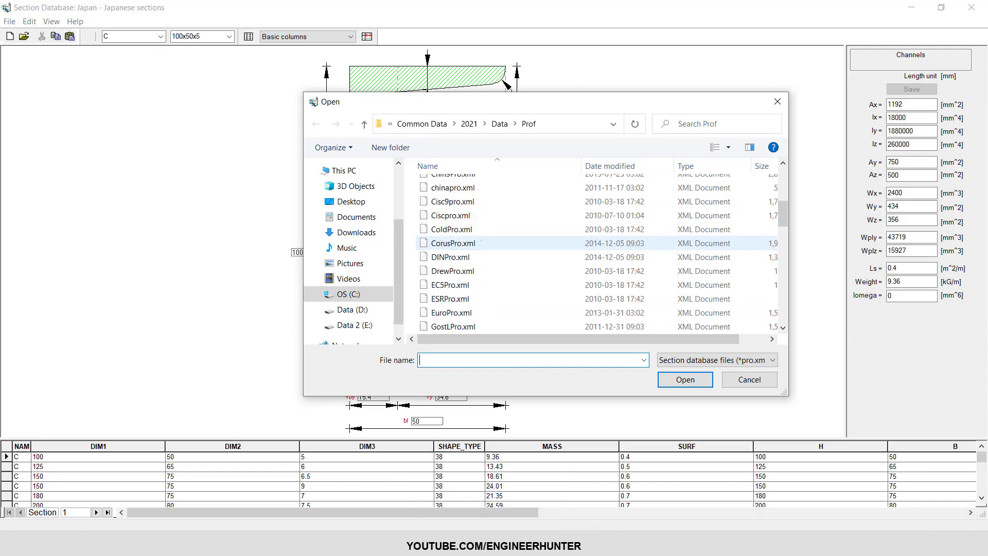
scroll(481, 241, down, 3)
click(481, 299)
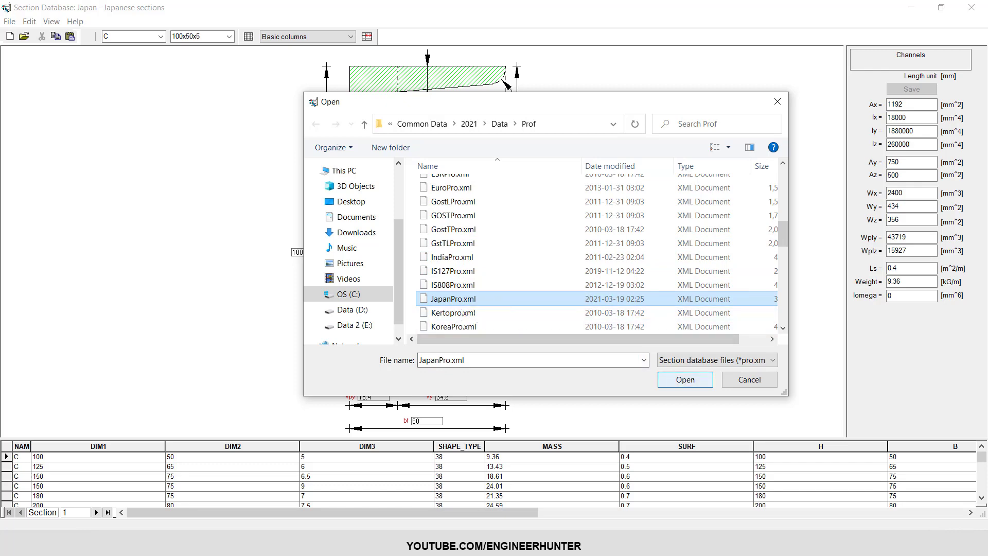
click(685, 379)
Display the C, H and I section families of the Japanese database in turn
click(161, 36)
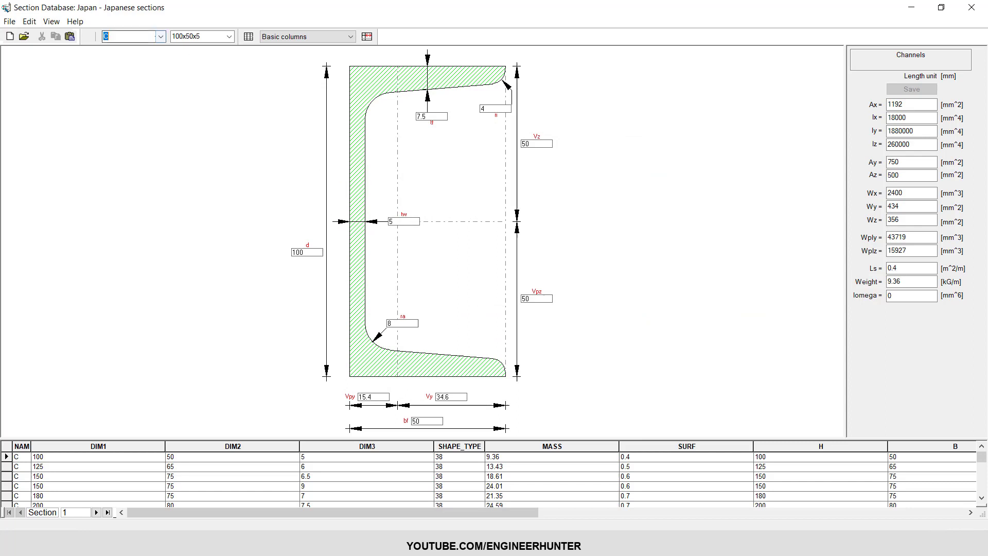
click(160, 36)
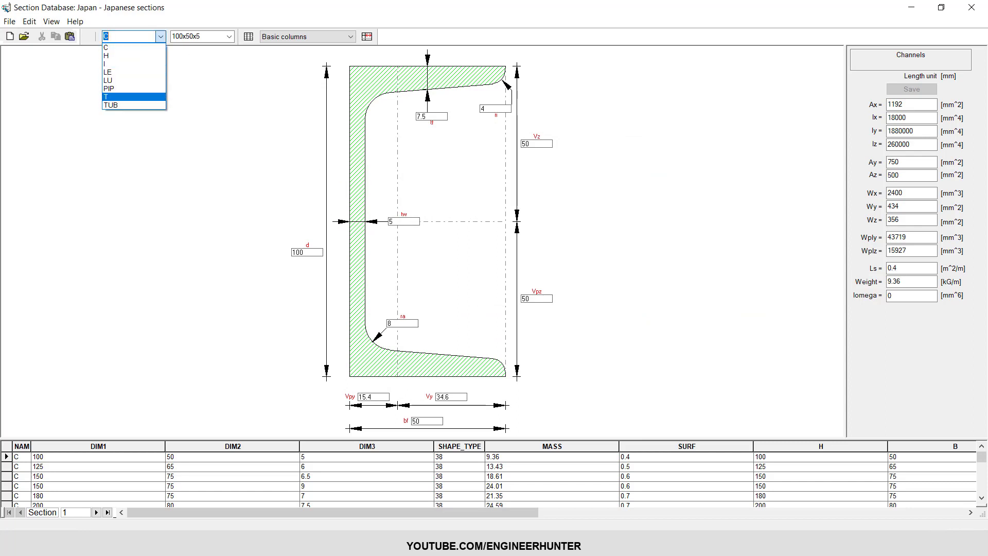
click(134, 47)
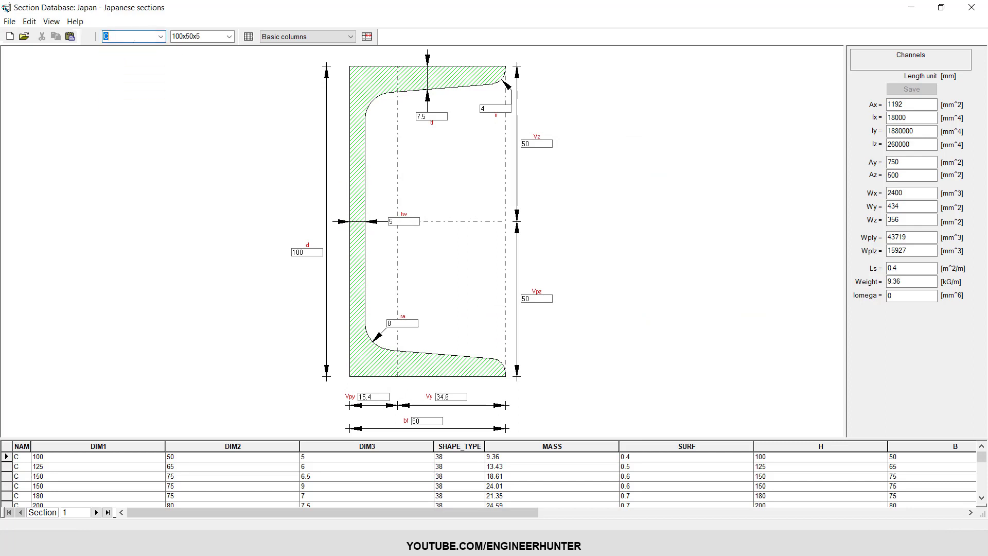
click(160, 36)
click(134, 55)
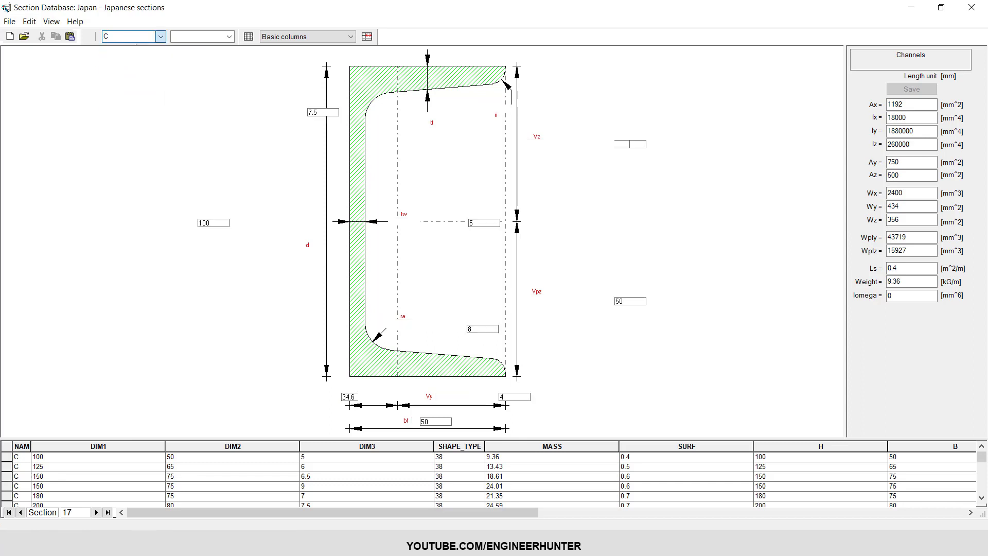
click(161, 37)
key(Down)
key(Return)
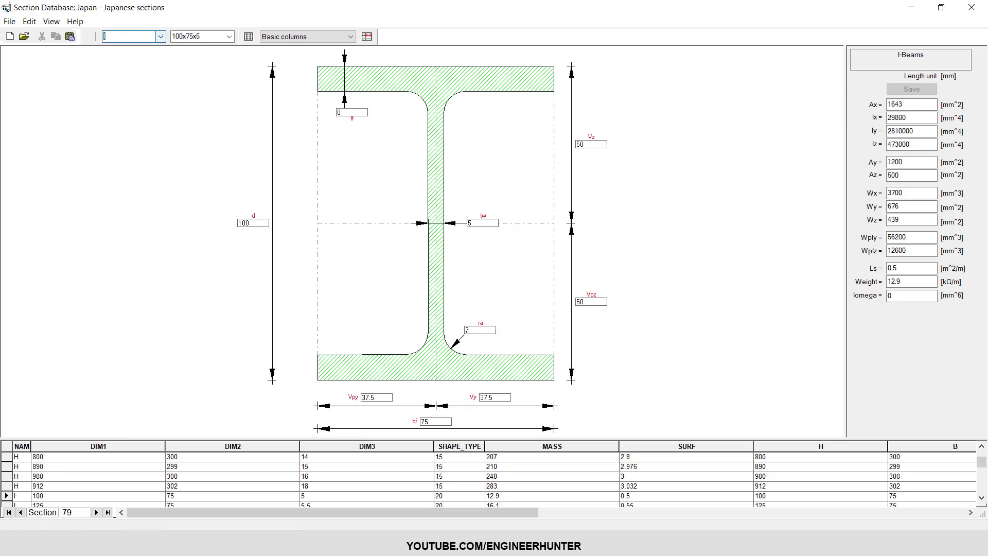
Look through the list of section families and switch the displayed family to H
key(alt+Down)
key(Down)
key(Down)
key(Down)
key(Down)
key(Down)
key(Up)
key(Up)
key(Up)
key(Up)
key(Up)
key(Up)
key(Up)
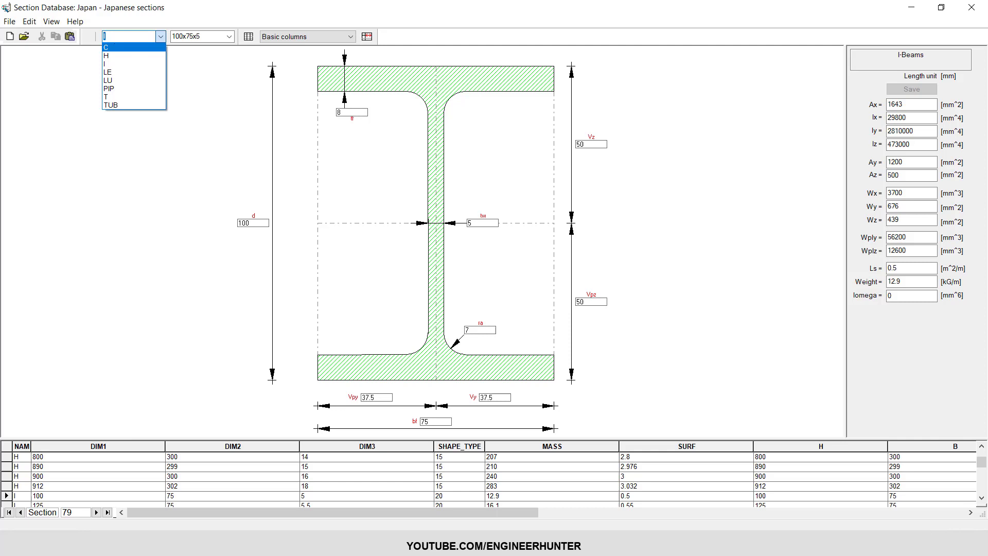
key(Down)
key(Down)
key(Down)
key(Down)
key(Down)
key(Up)
key(Up)
key(Up)
key(Up)
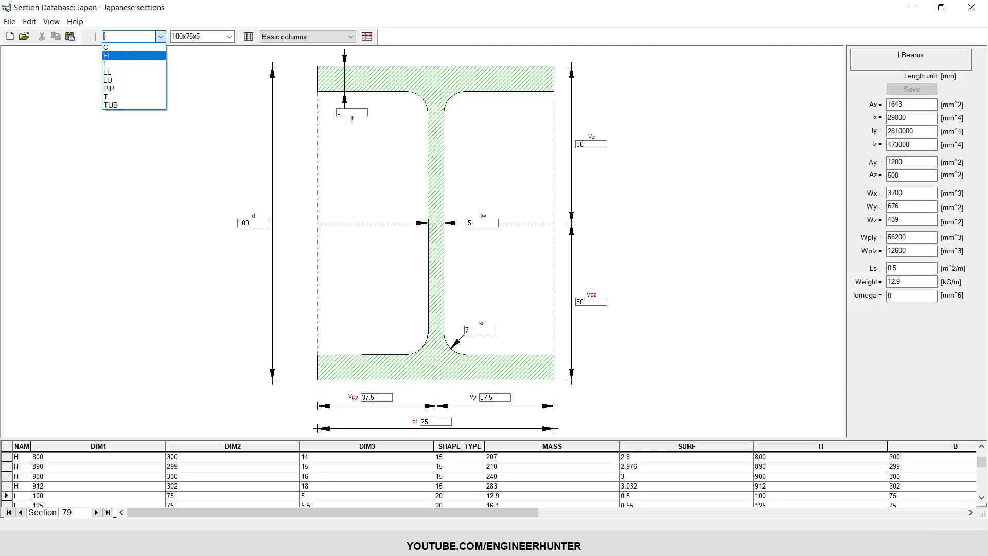
key(Return)
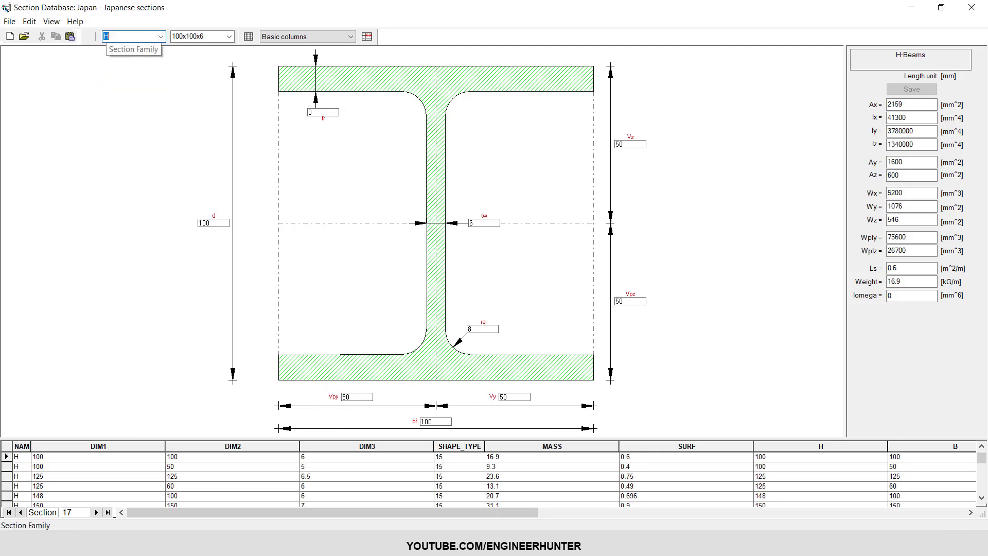
Browse the H-beam dimensions in the database and display the 300x300x10 section
click(109, 37)
click(229, 36)
scroll(197, 142, down, 8)
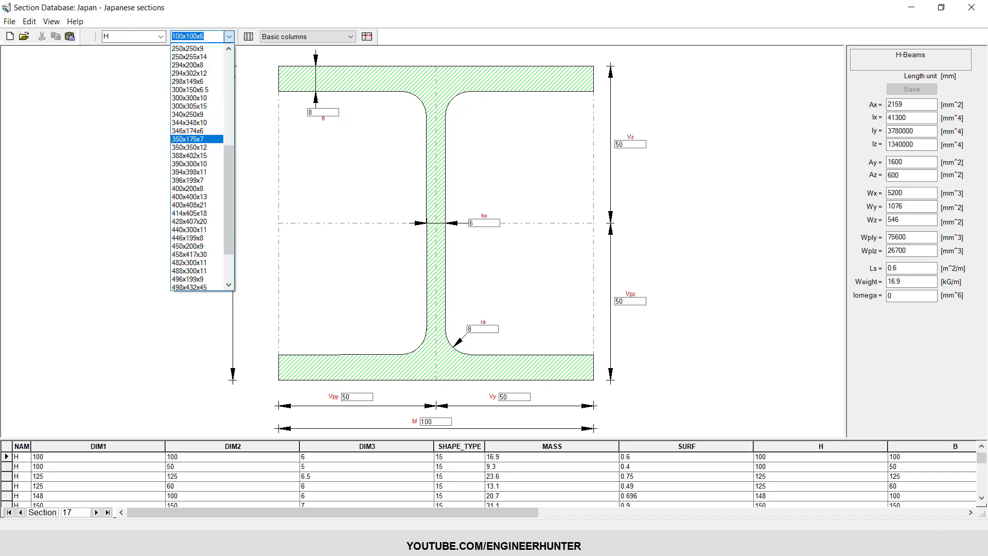
scroll(196, 154, up, 2)
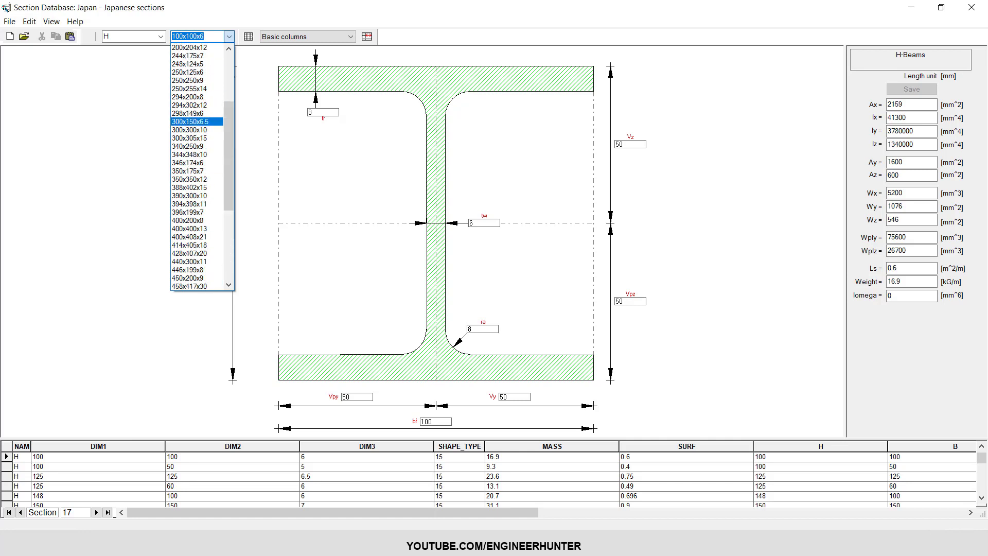
click(189, 129)
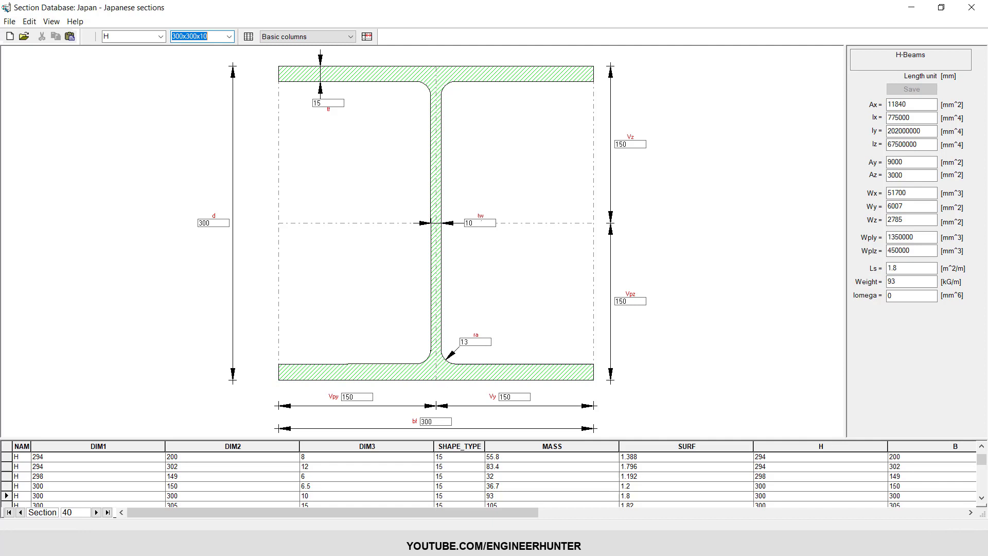
Examine the web thickness, flange thickness and minimum fillet radius of the 300x300x10 H-beam
click(481, 223)
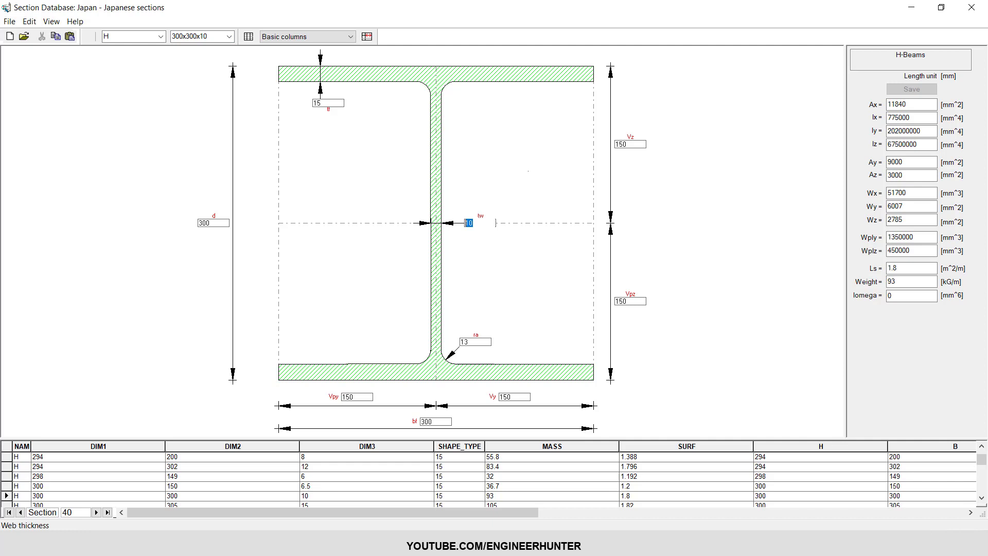
drag(325, 102, 307, 103)
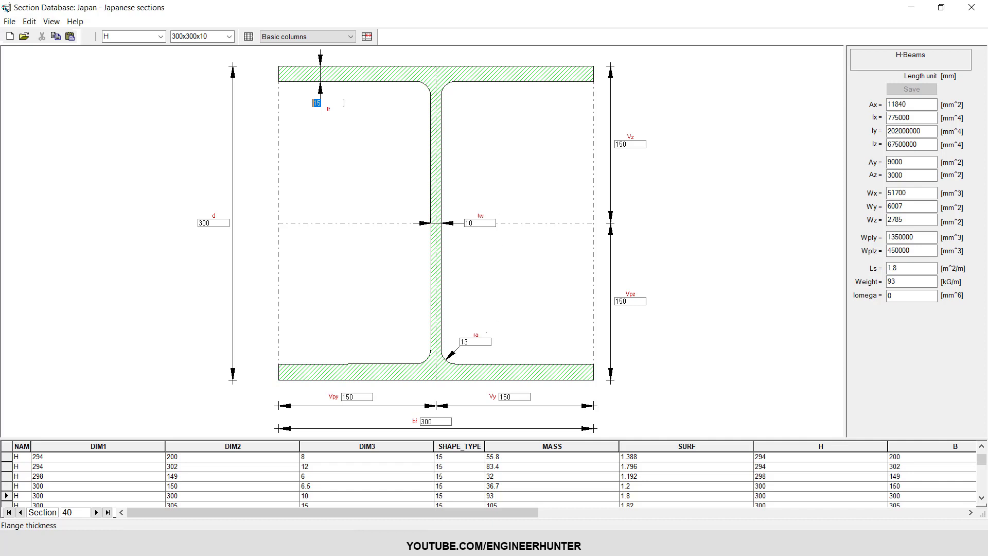
key(Tab)
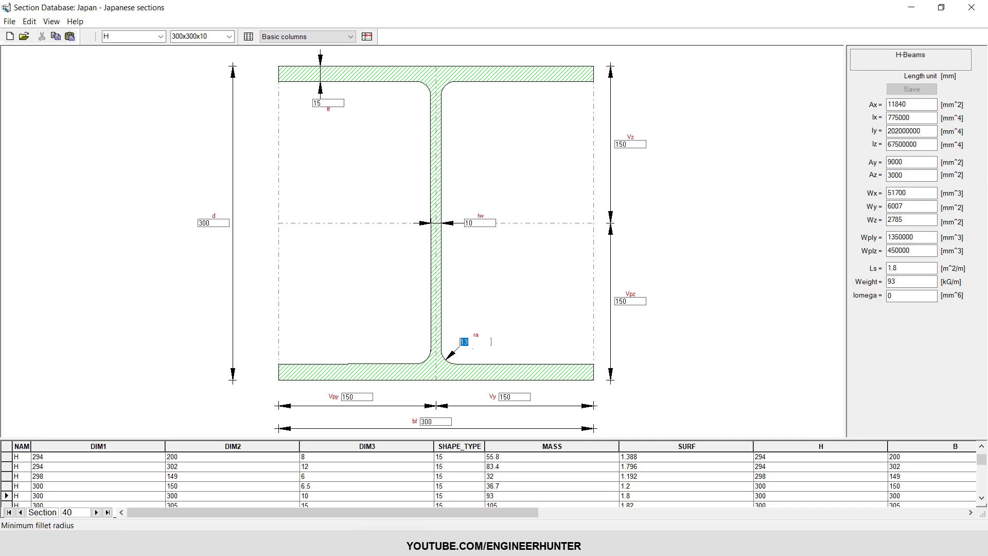
click(476, 341)
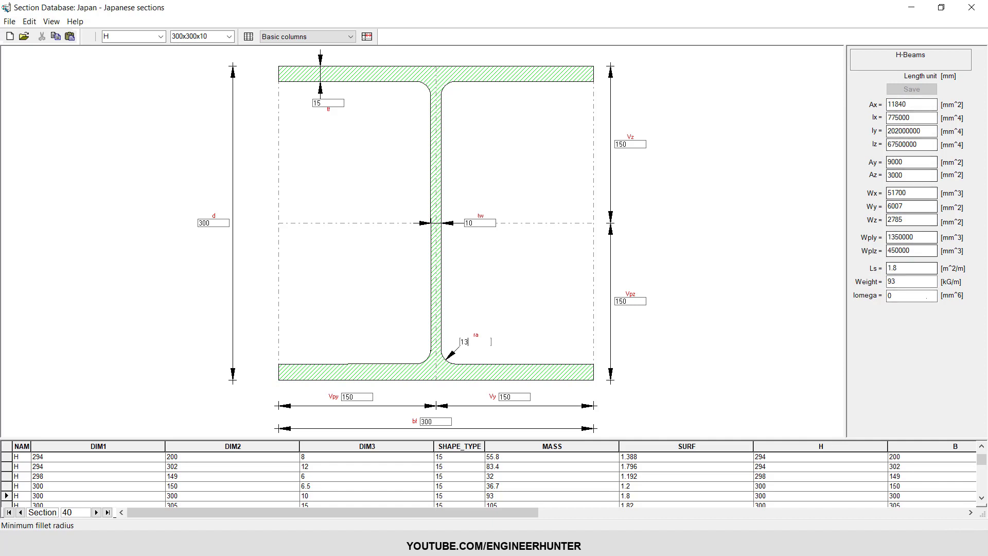
Examine the cross-section area and section width of the 300x300x10 H-beam, temporarily enlarging the section table to show more rows
click(896, 104)
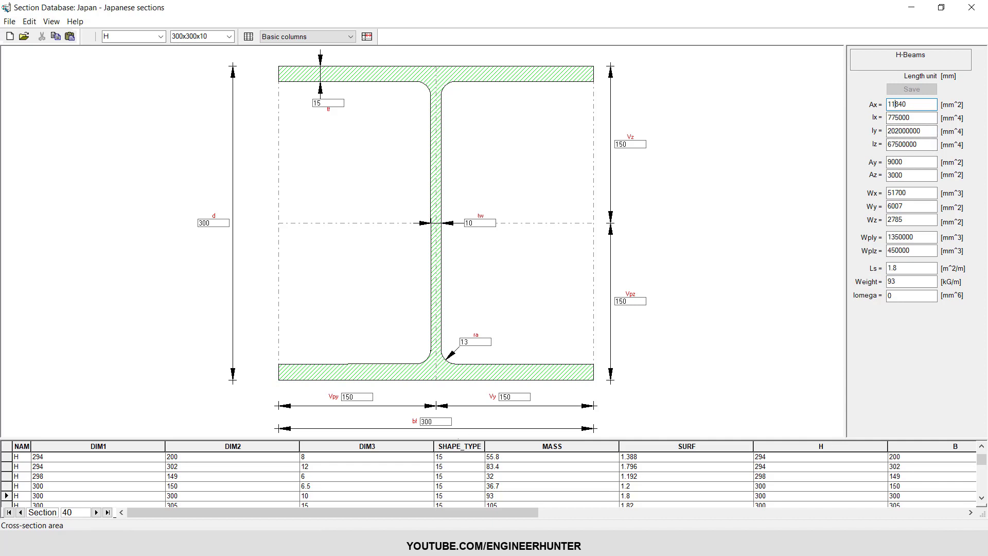
drag(457, 438, 458, 367)
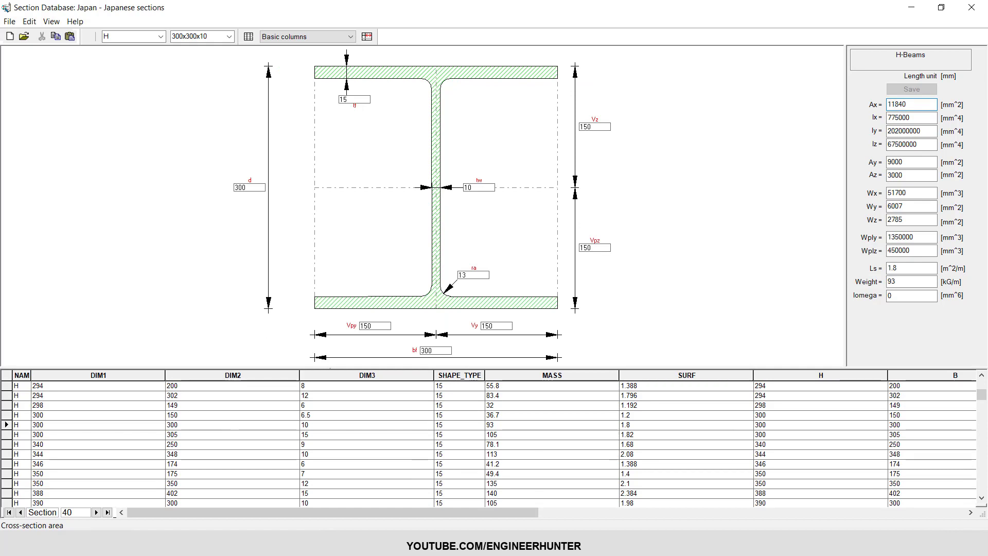
drag(330, 367, 318, 436)
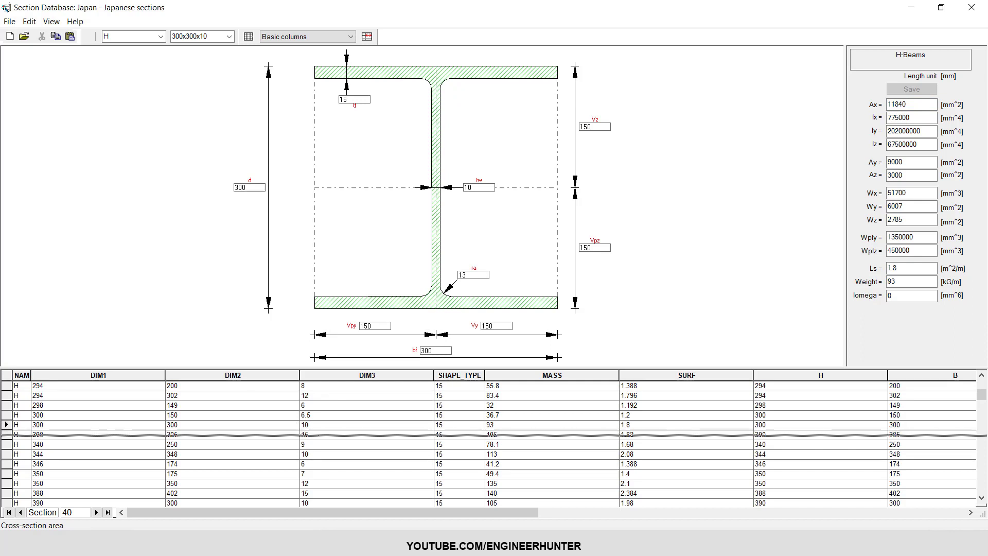
drag(494, 434, 494, 436)
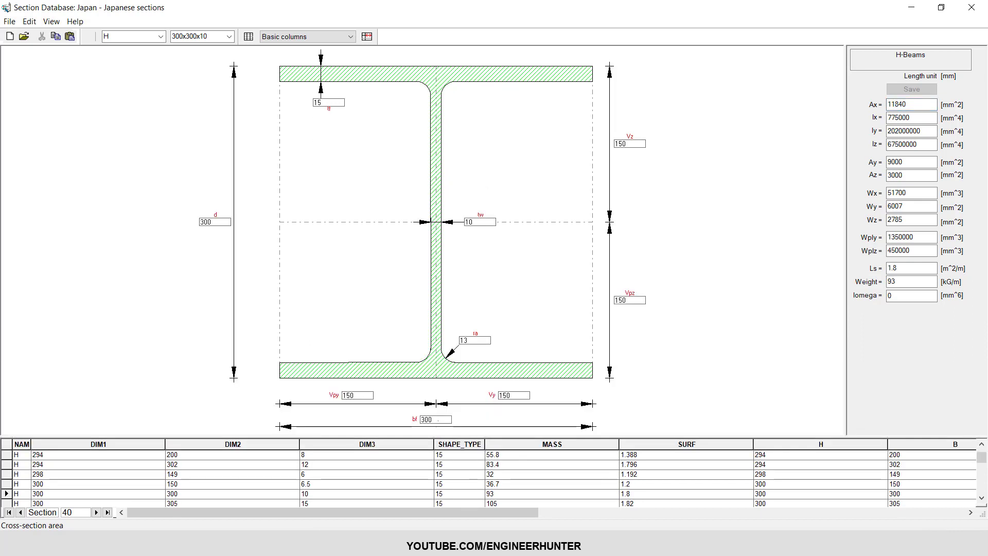
double_click(436, 419)
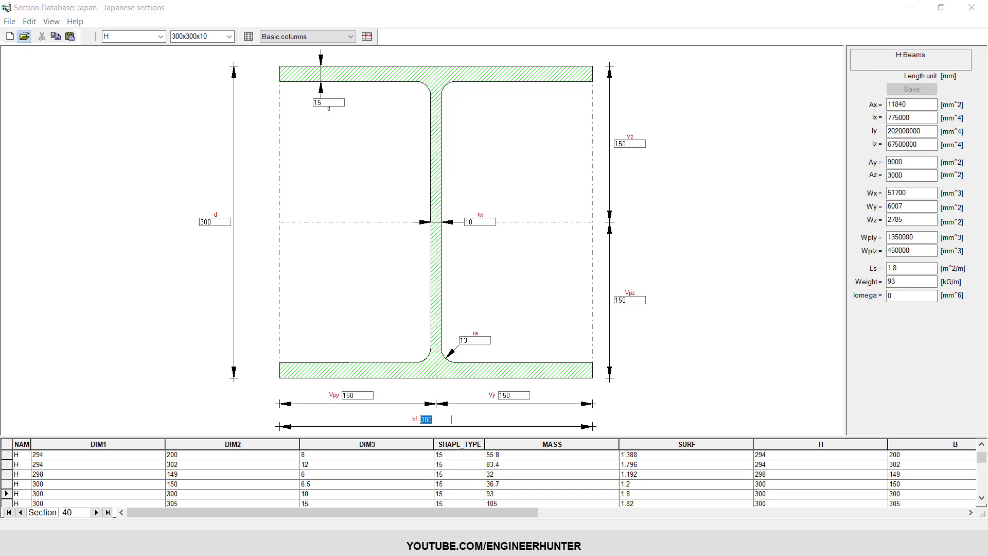
Open the European section database file EuroPro.xml
click(24, 36)
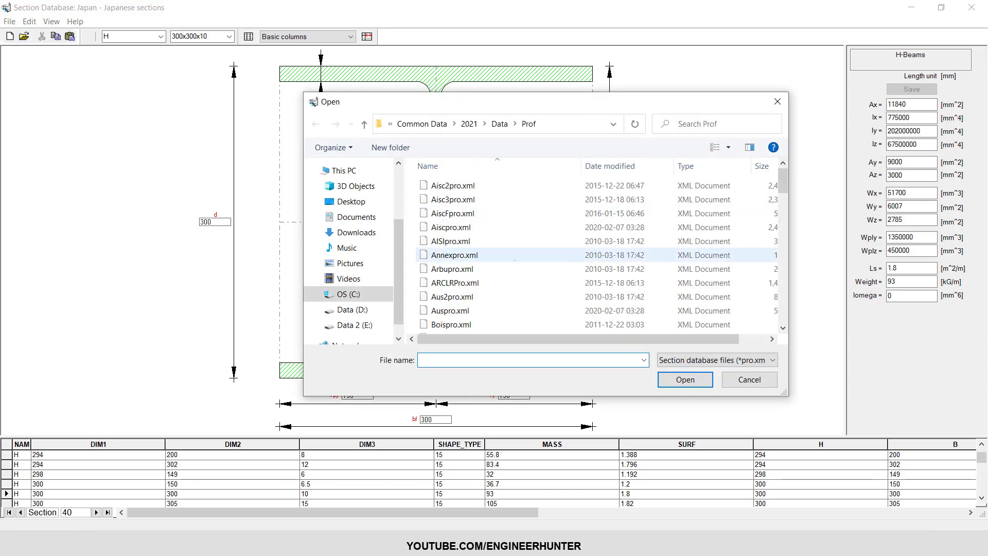
scroll(515, 260, down, 6)
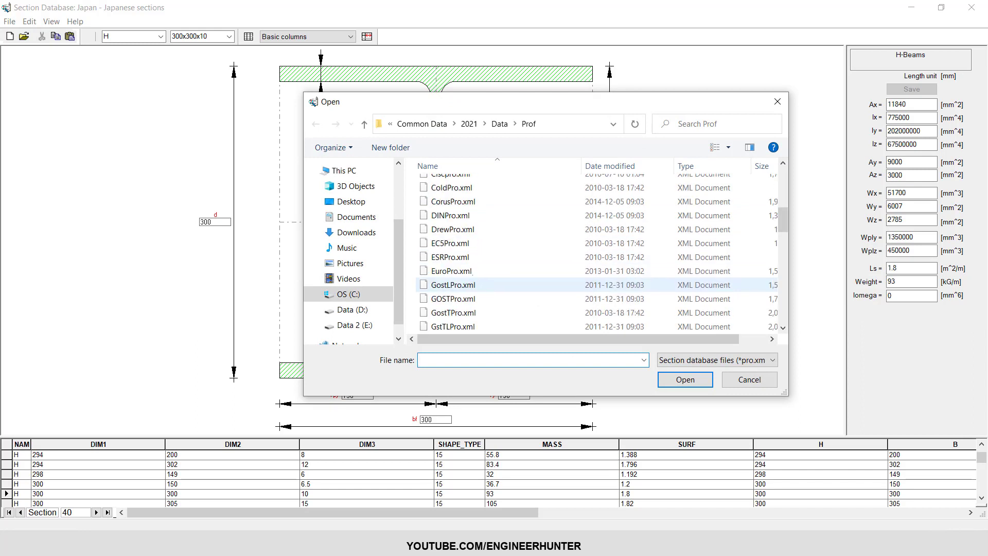
click(453, 271)
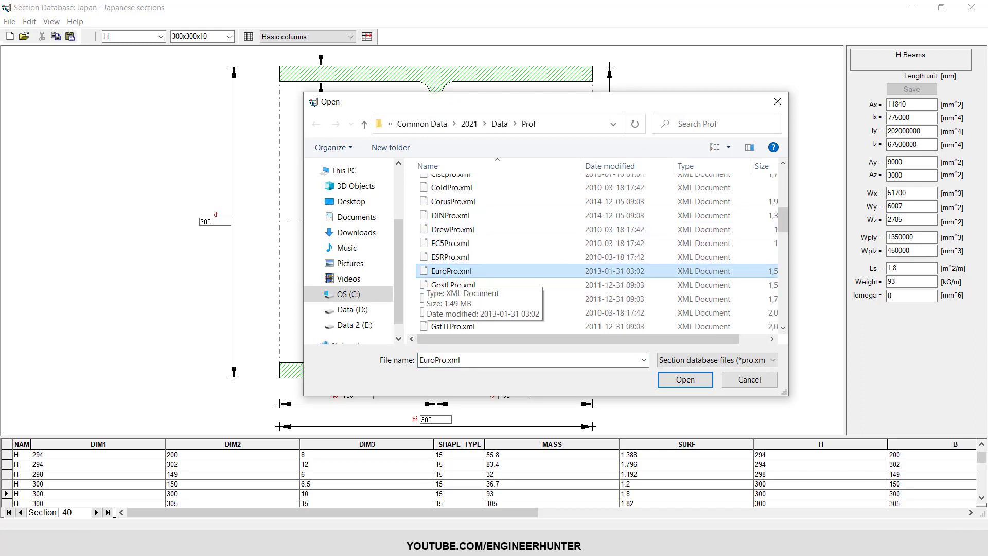
click(685, 380)
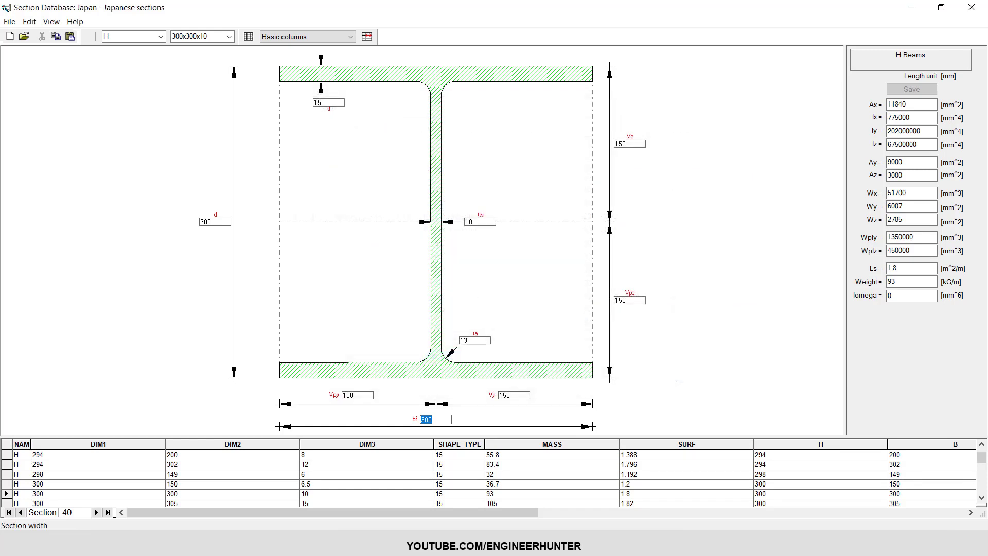
Switch the displayed section family of the European database to IPE
click(160, 37)
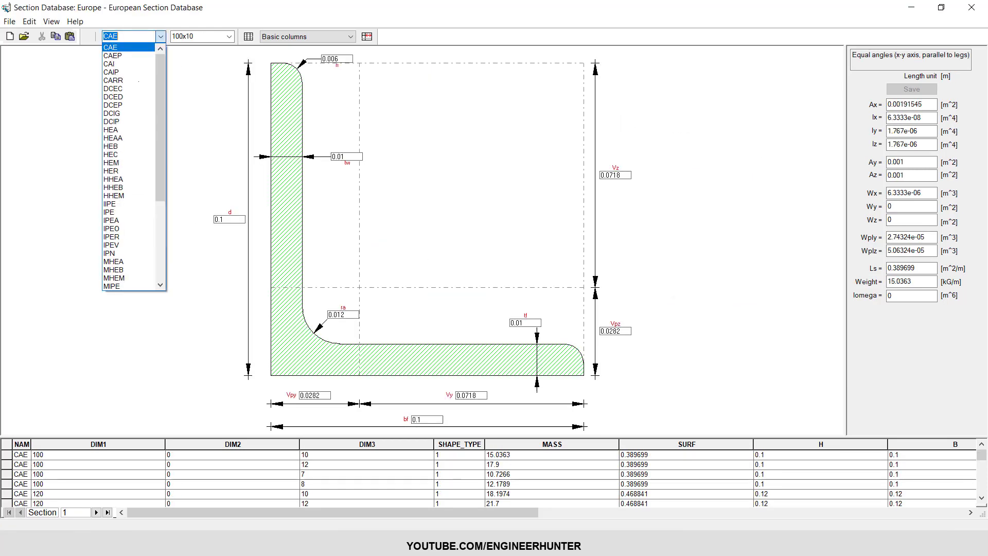
key(Down)
key(Return)
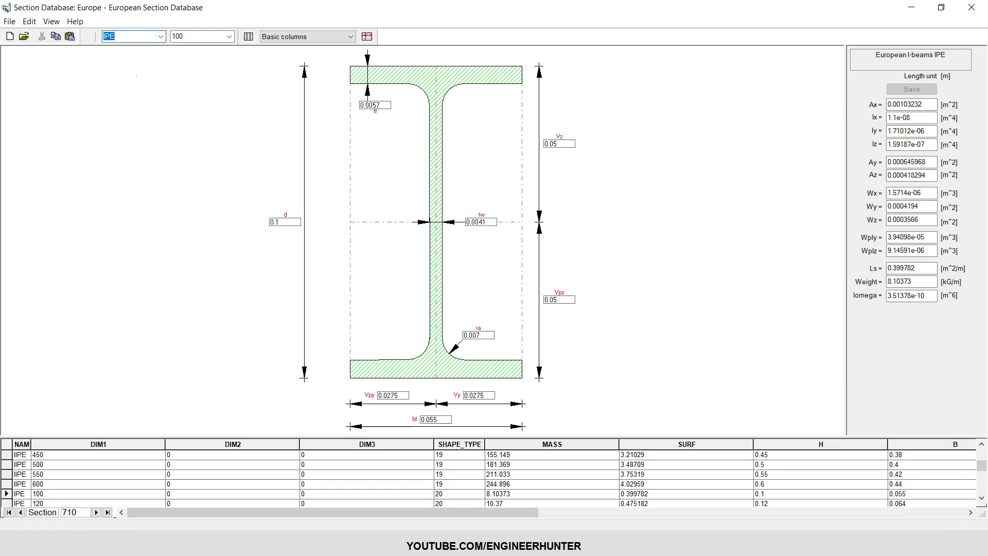
Display the 300 section of the IPE family
key(Tab)
key(alt+Down)
key(Down)
key(Down)
key(Down)
key(Down)
key(Down)
key(Down)
key(Down)
key(Down)
key(Down)
key(Down)
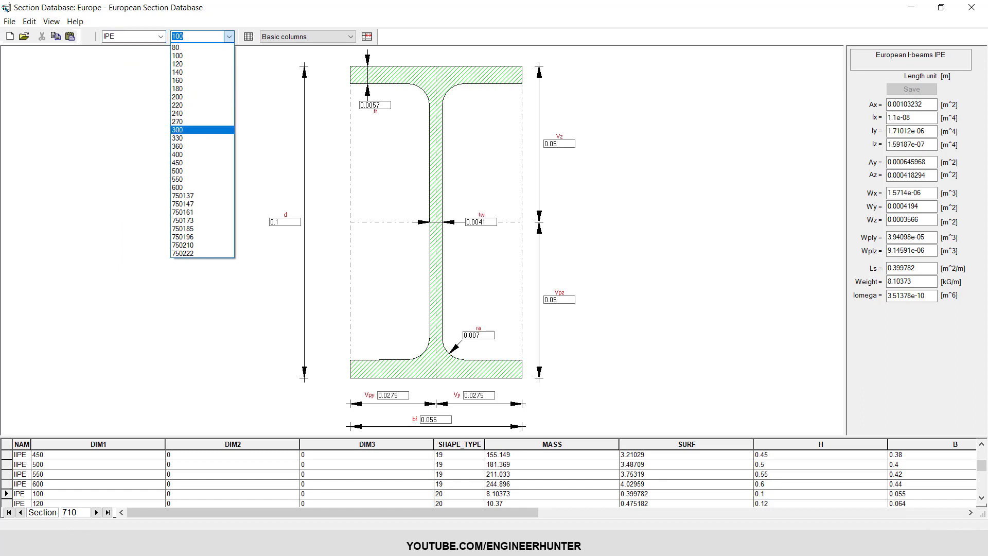
key(Return)
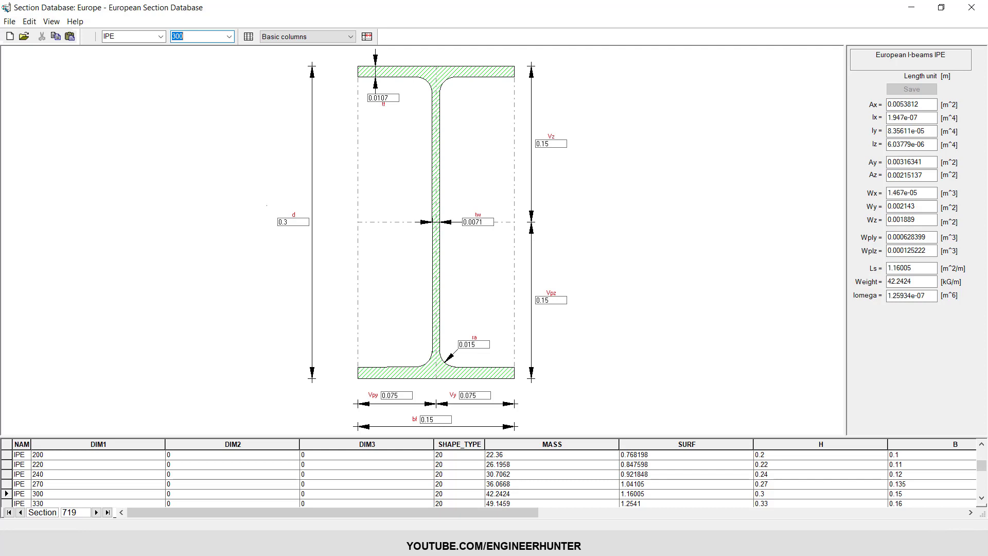
Examine the section height, section width, flange thickness and web thickness of the IPE 300 beam
click(308, 221)
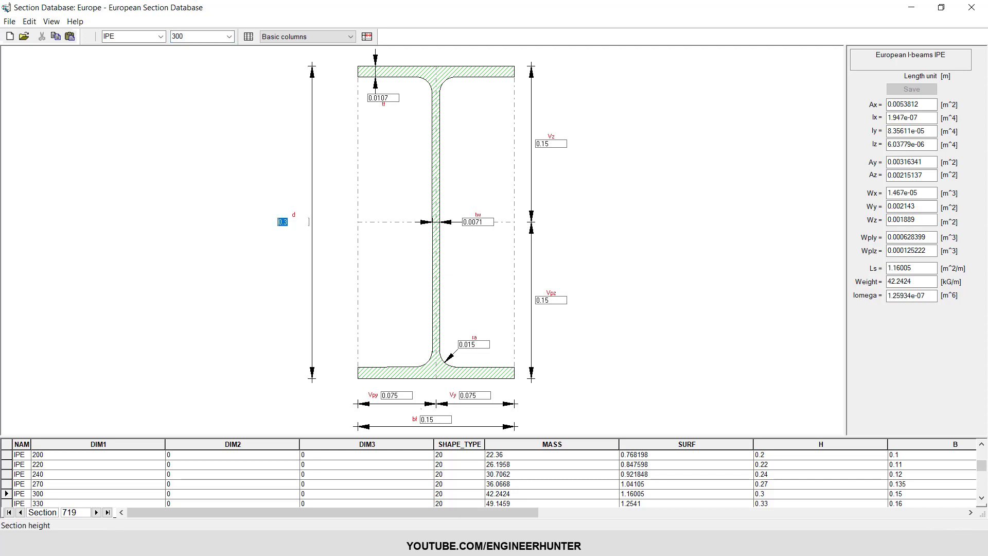
click(452, 418)
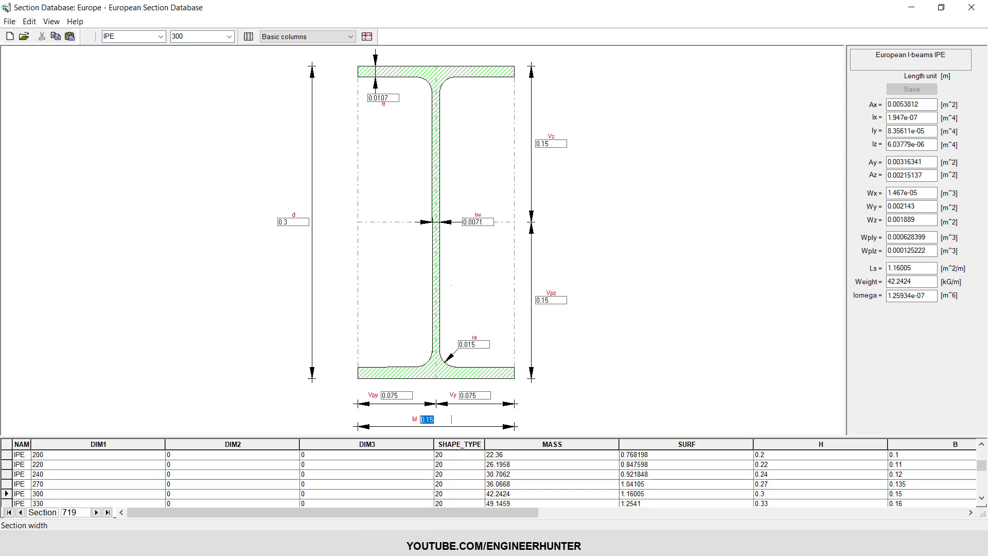
click(399, 97)
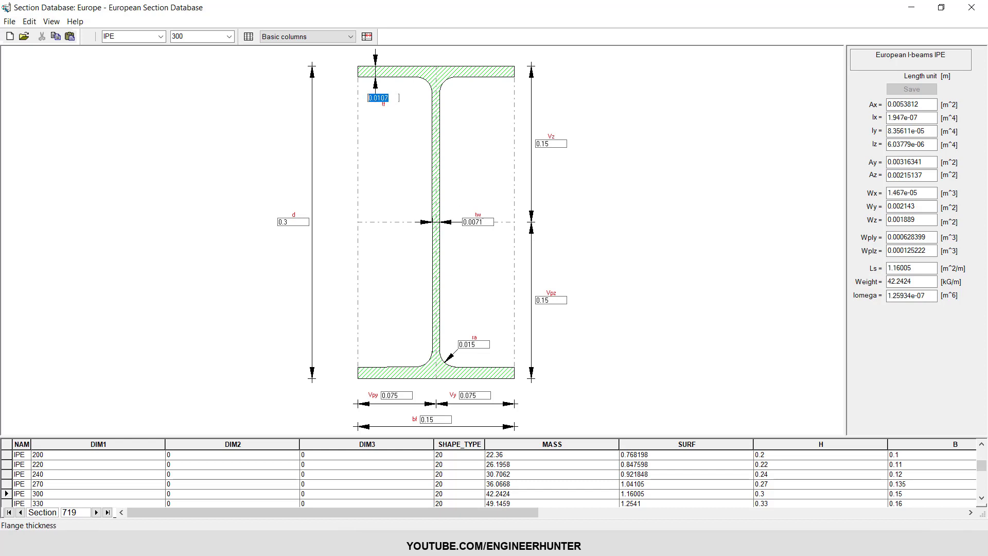
click(493, 222)
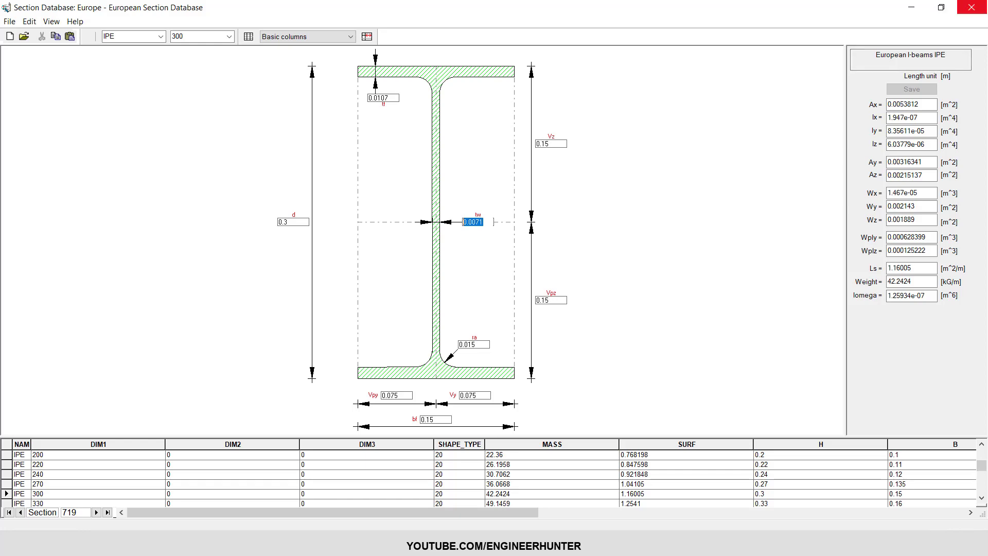
Close the section database and look through the databases offered for the new steel section, keeping Japan selected
click(971, 8)
click(751, 246)
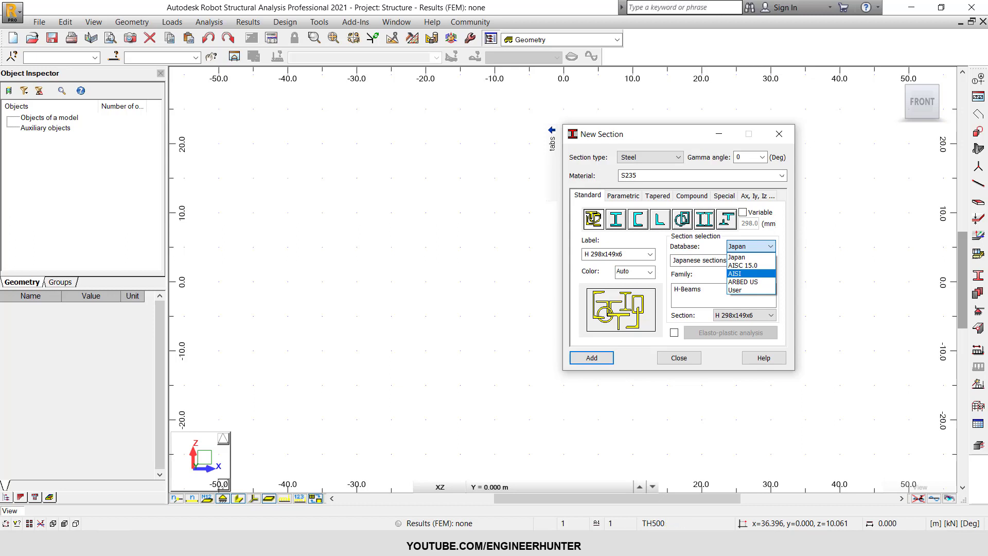
key(Escape)
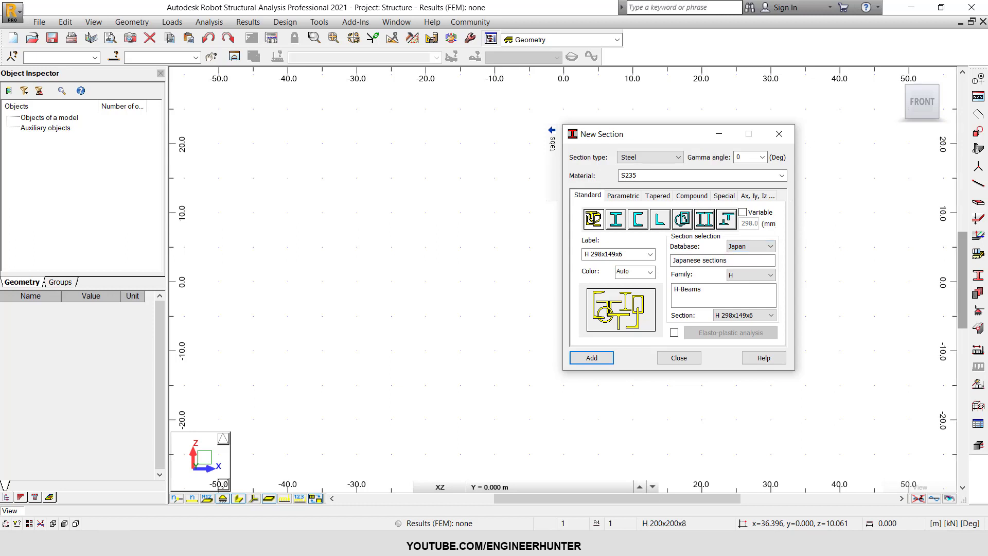